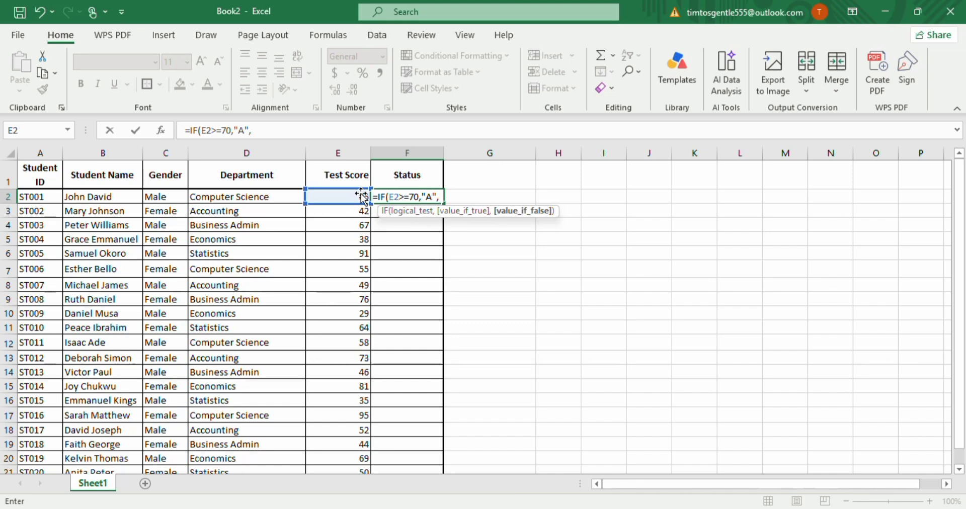
# Continue the F2 formula with a nested IF that returns "B" when E2>=60.
pyautogui.write('(if')
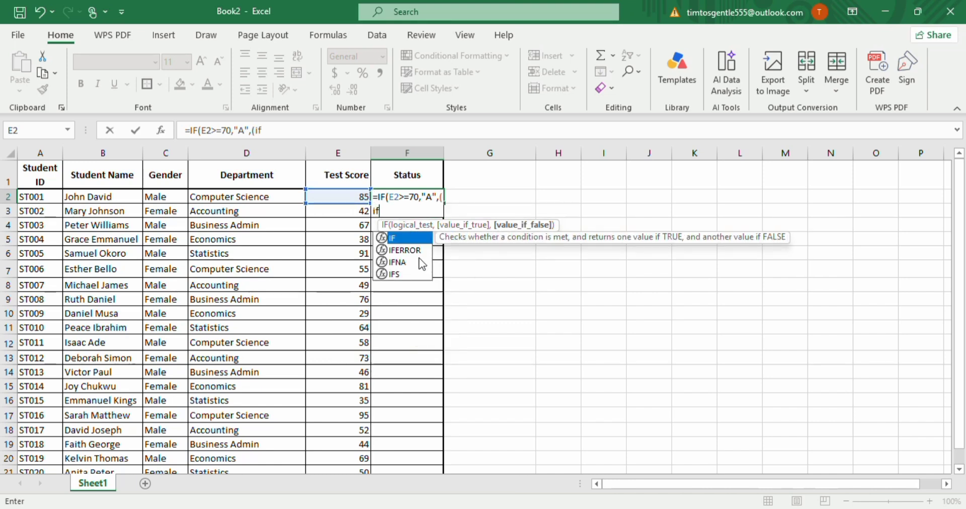
pyautogui.doubleClick(407, 238)
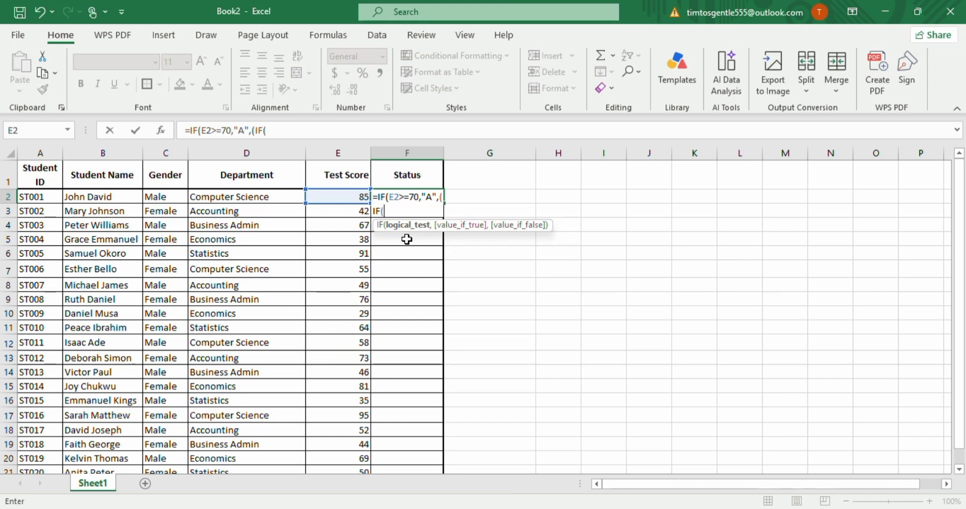
pyautogui.click(356, 196)
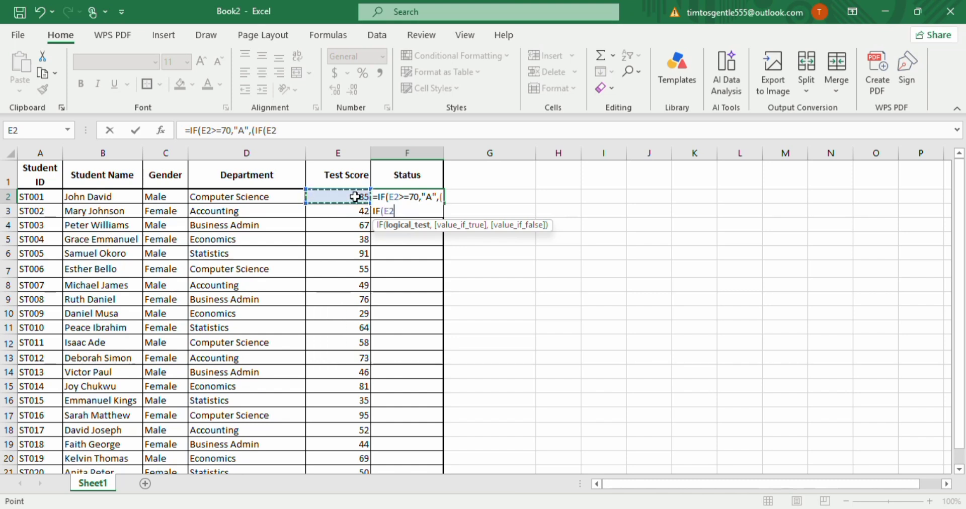
pyautogui.write('>=60,')
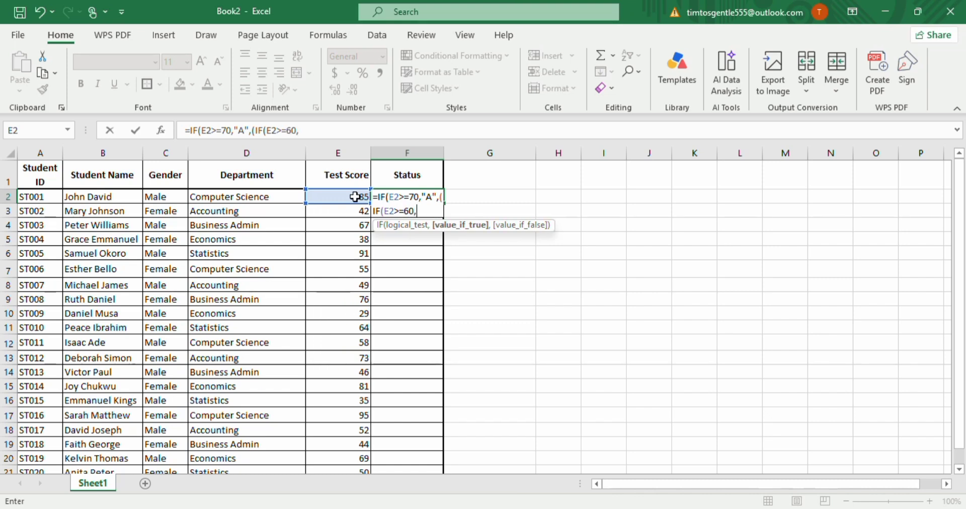
pyautogui.write('"B"z,')
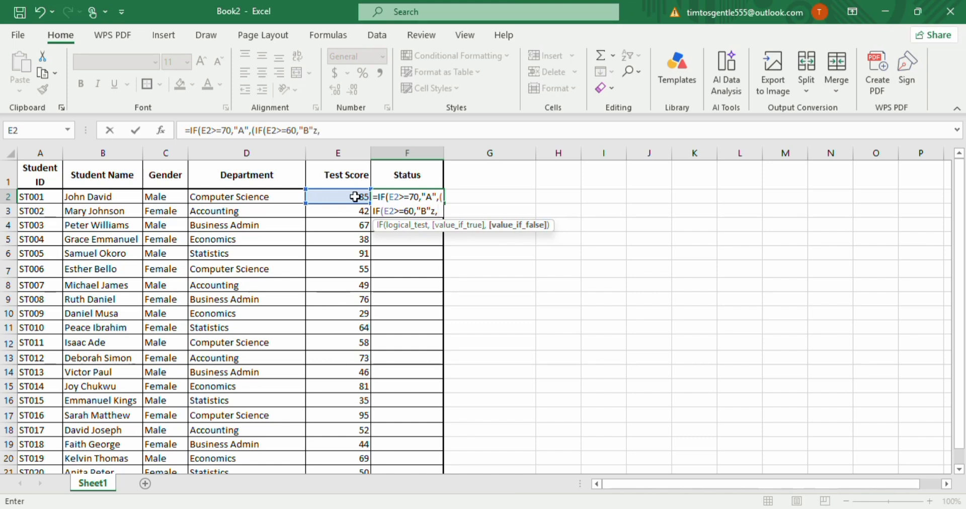
pyautogui.press('BackSpace')
pyautogui.press('BackSpace')
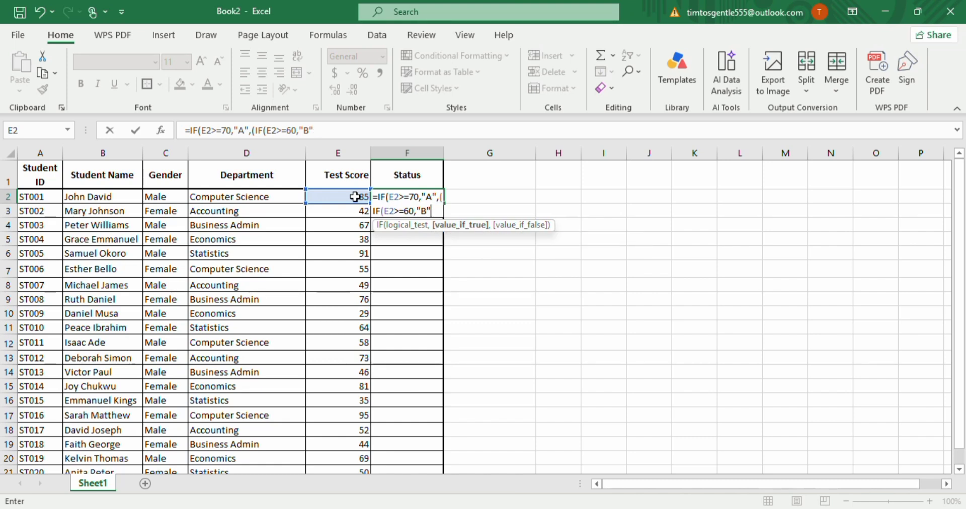
pyautogui.write(',')
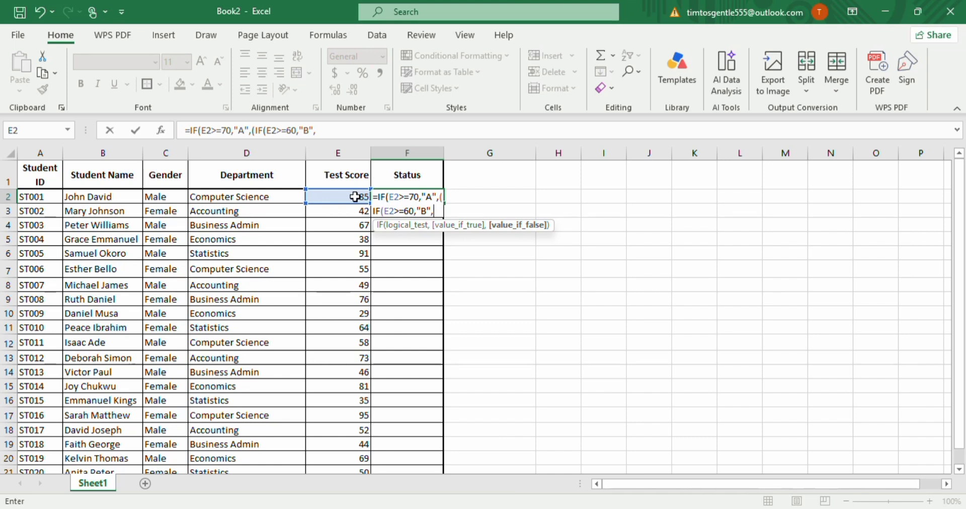
pyautogui.write('i')
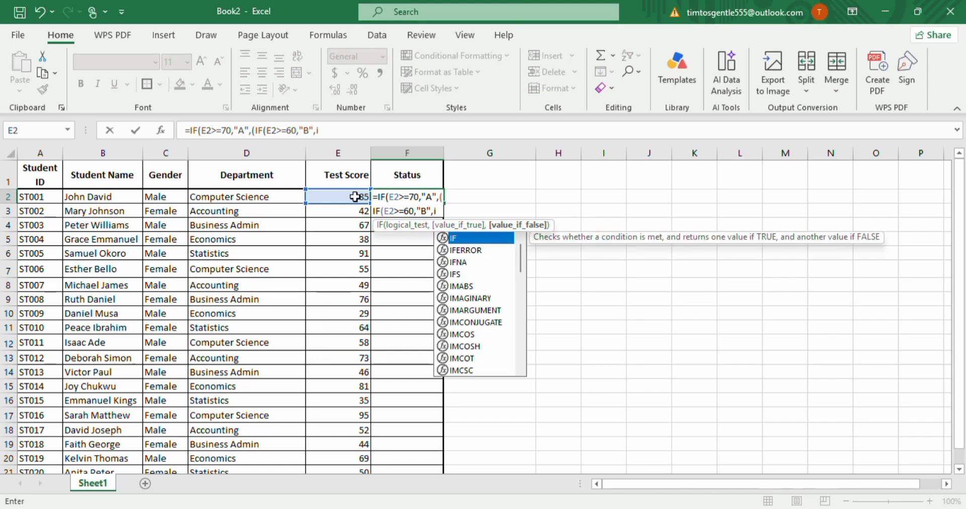
pyautogui.write('f')
# Nest a third IF in the F2 formula that returns "C" when E2>=50.
pyautogui.doubleClick(471, 239)
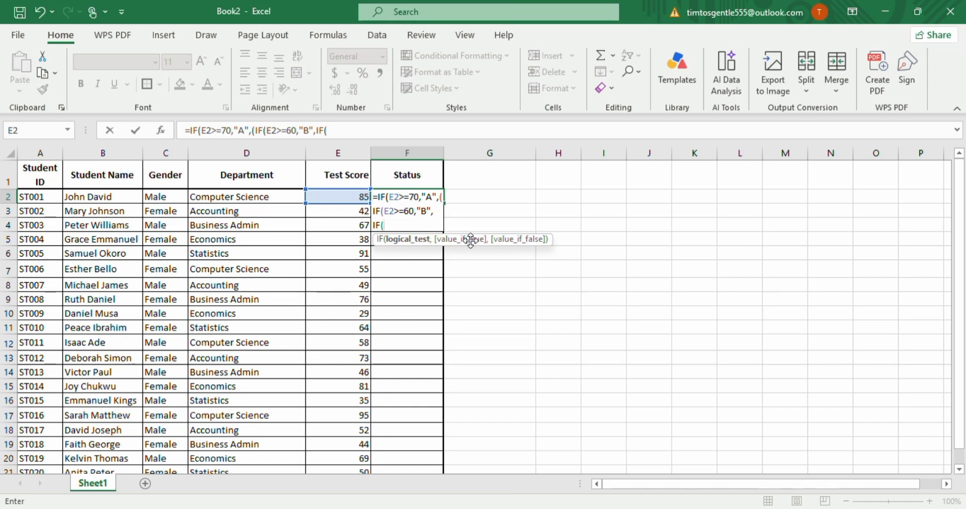
pyautogui.write('E2>')
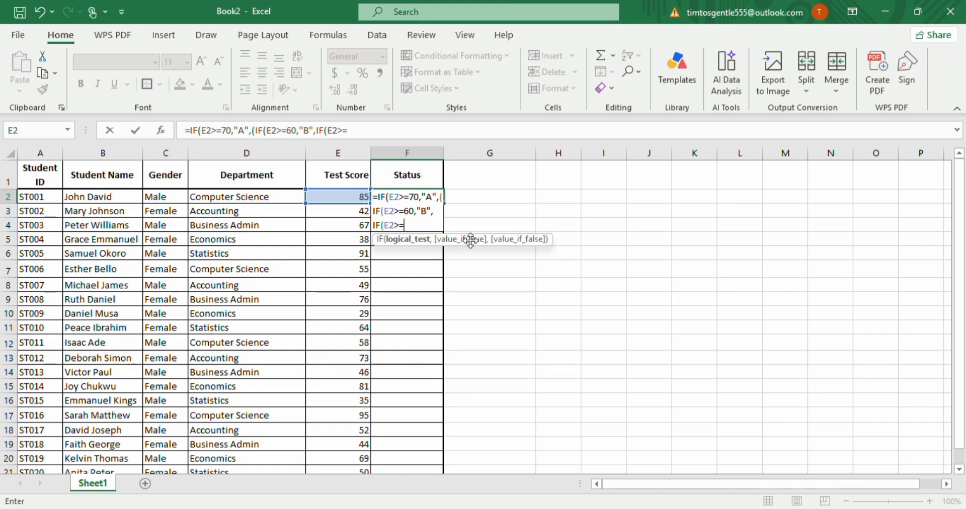
pyautogui.write('=50,')
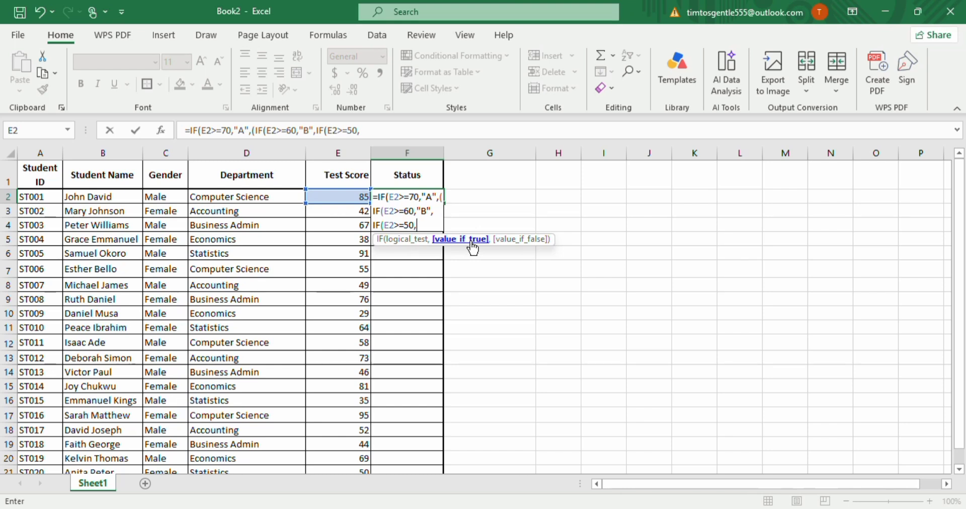
pyautogui.write('"C",')
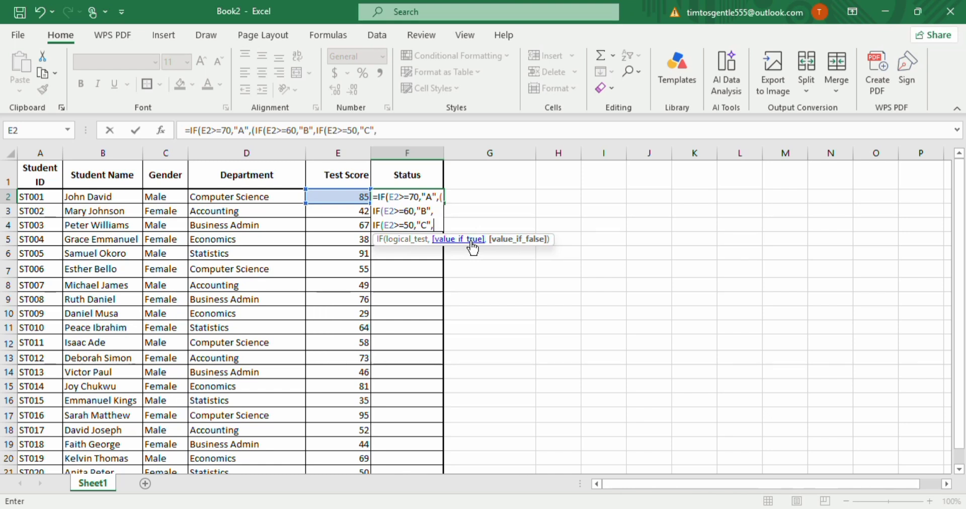
pyautogui.write('if')
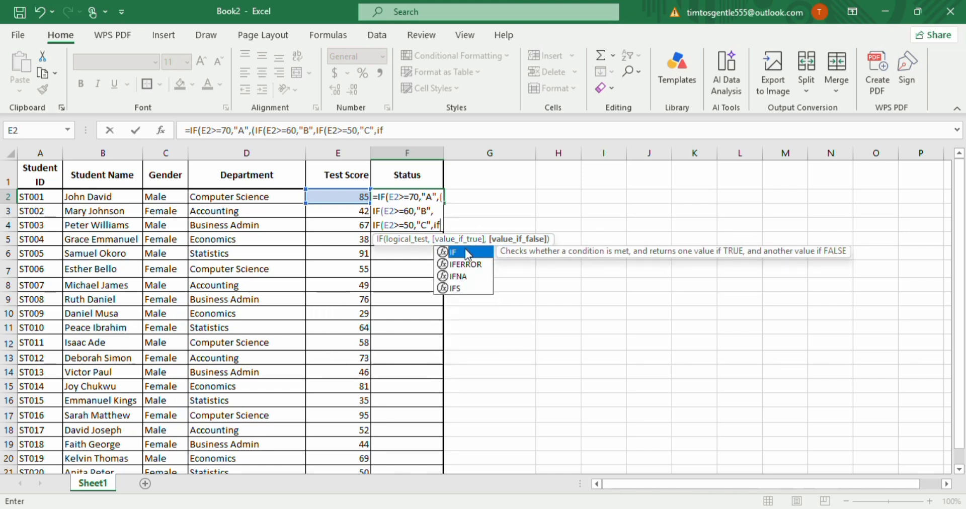
# Nest a fourth IF in the F2 formula that returns "D" when E2>=40.
pyautogui.doubleClick(461, 250)
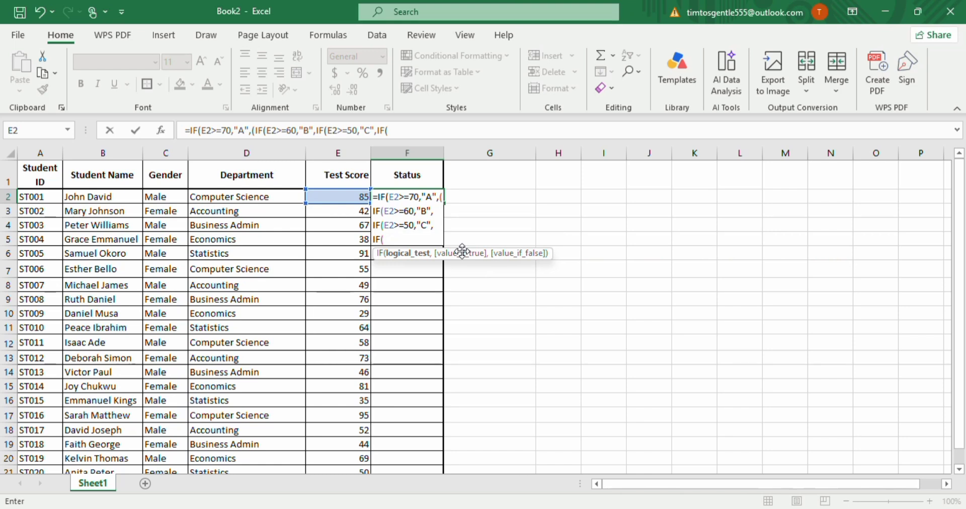
pyautogui.write('E2')
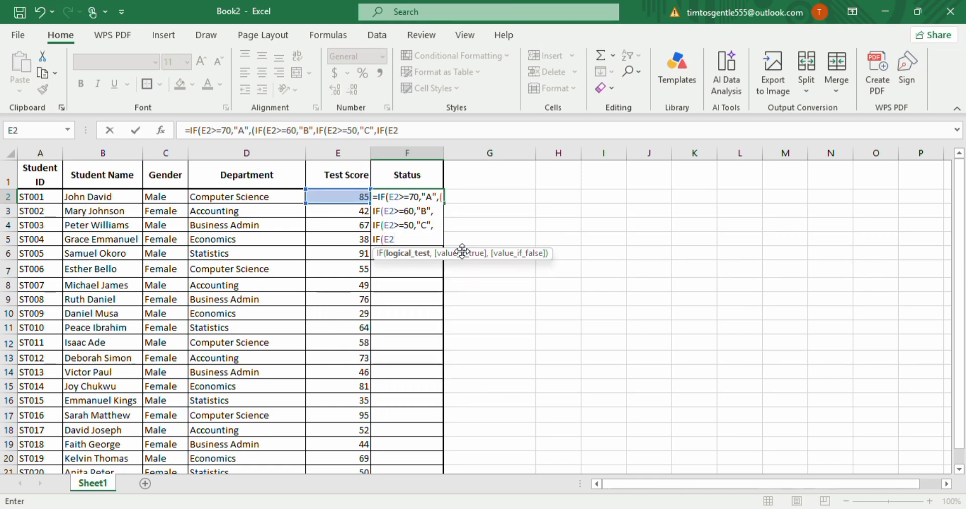
pyautogui.write('>=40,')
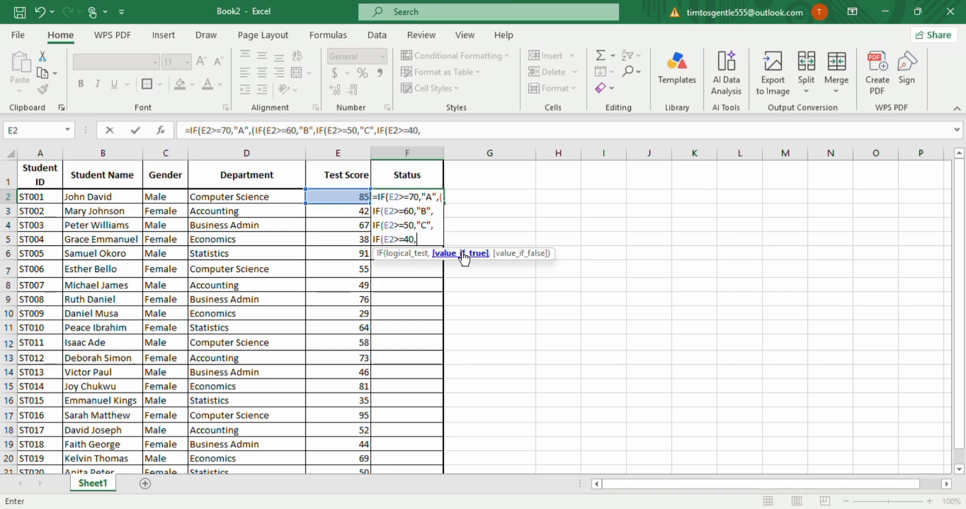
pyautogui.write('"D",')
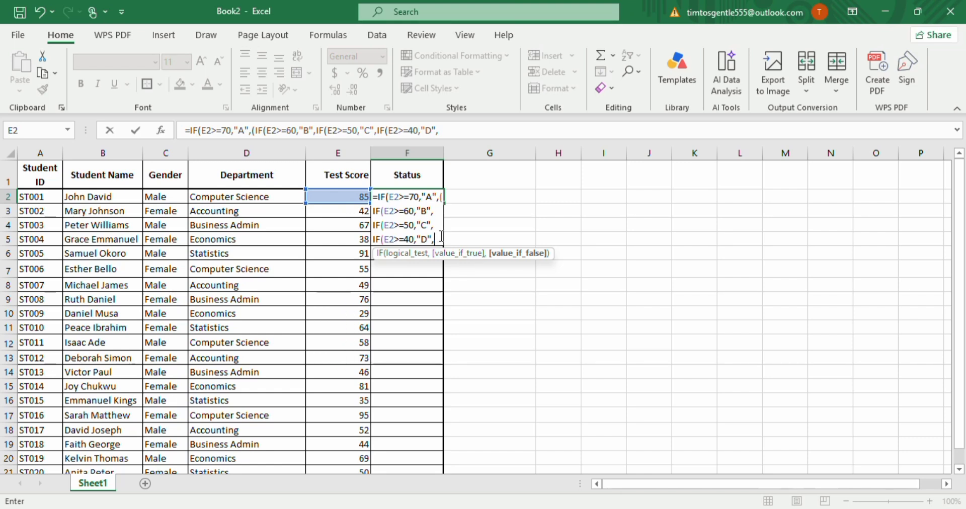
# Finish the F2 formula with "F" as the final false value, close all five parentheses and enter it.
pyautogui.write('f"F')
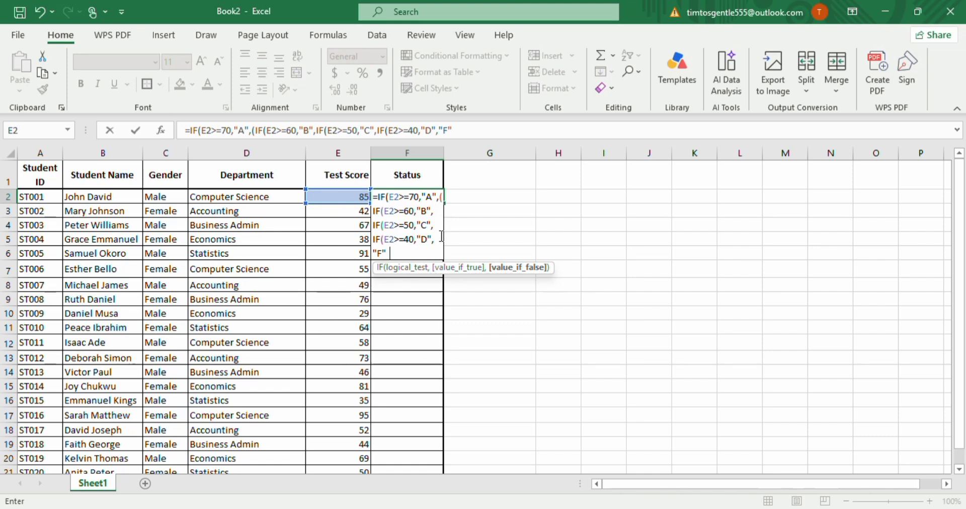
pyautogui.write('))))')
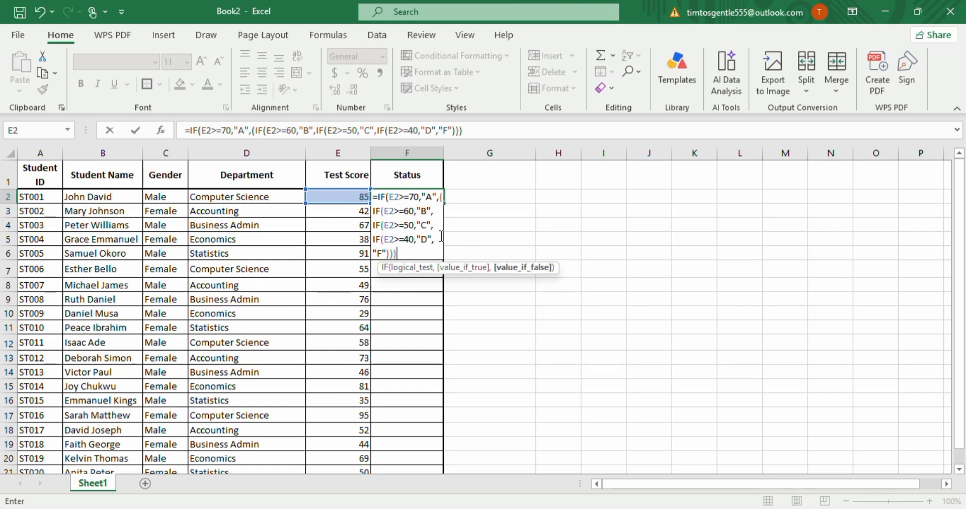
pyautogui.write(')')
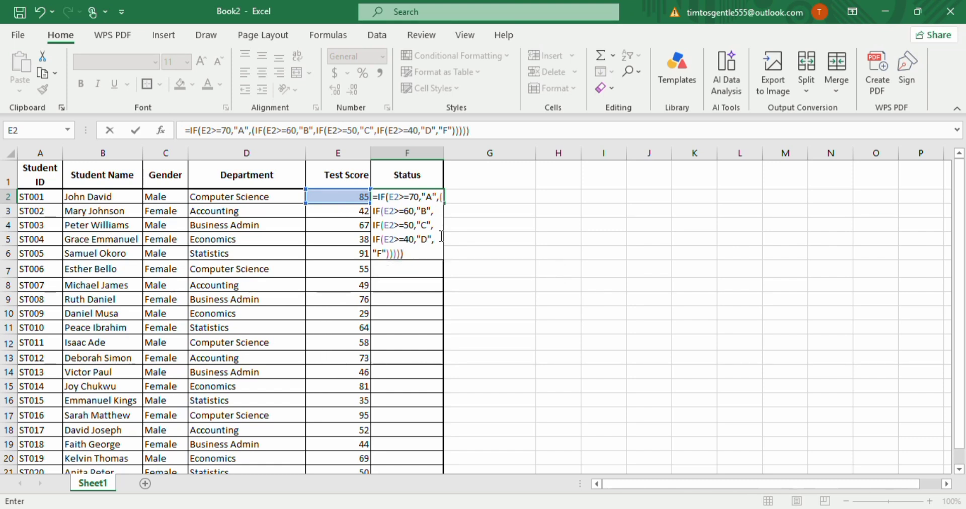
pyautogui.press('Return')
# Fill the nested IF formula from F2 down the Status column to the last student row.
pyautogui.click(403, 198)
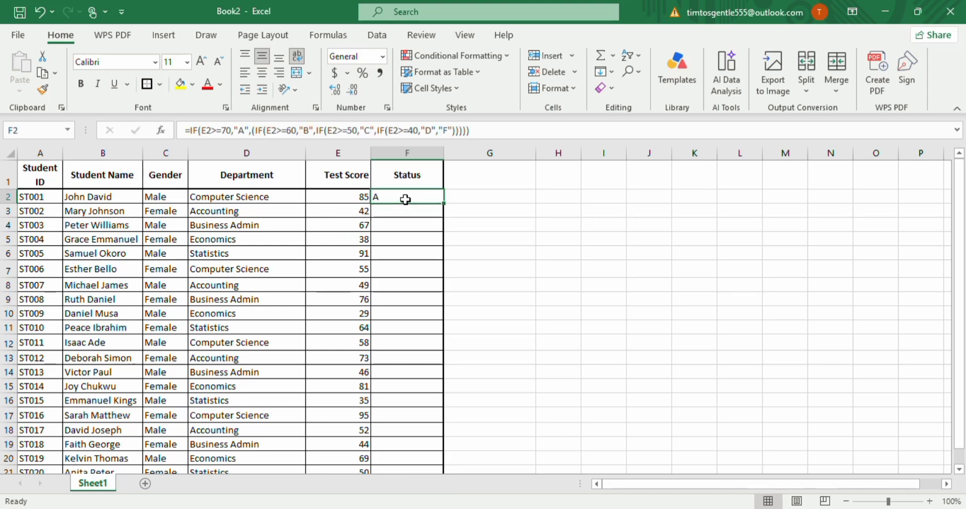
pyautogui.moveTo(444, 208); pyautogui.dragTo(427, 445)
pyautogui.scroll(1, 482, 338)
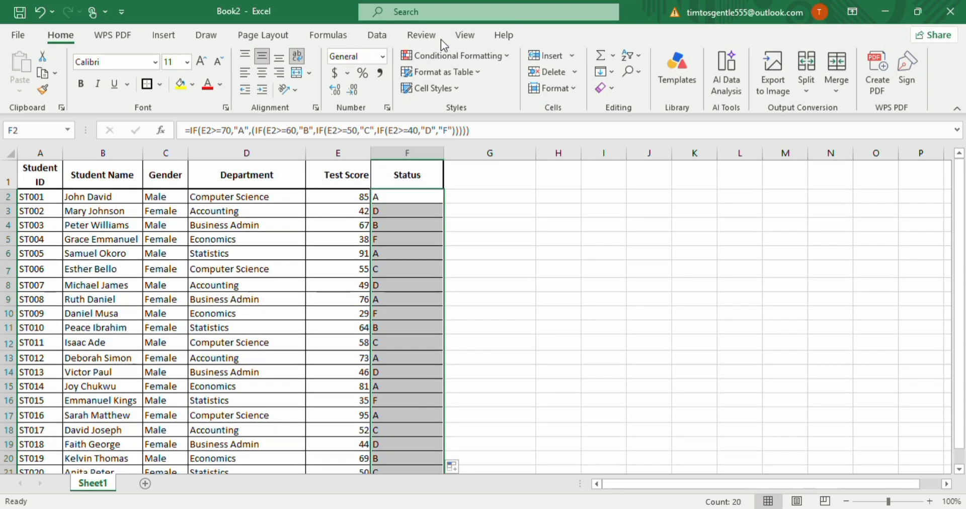
pyautogui.click(496, 199)
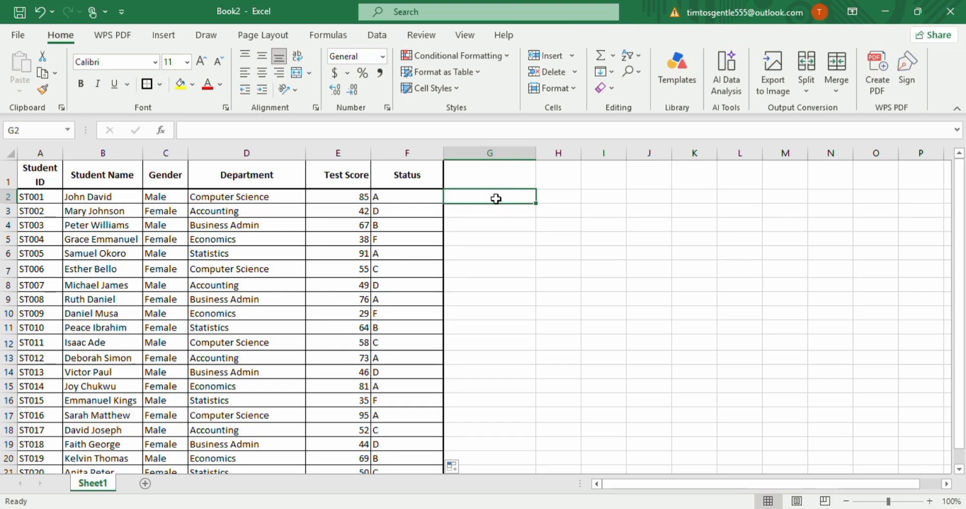
pyautogui.click(429, 195)
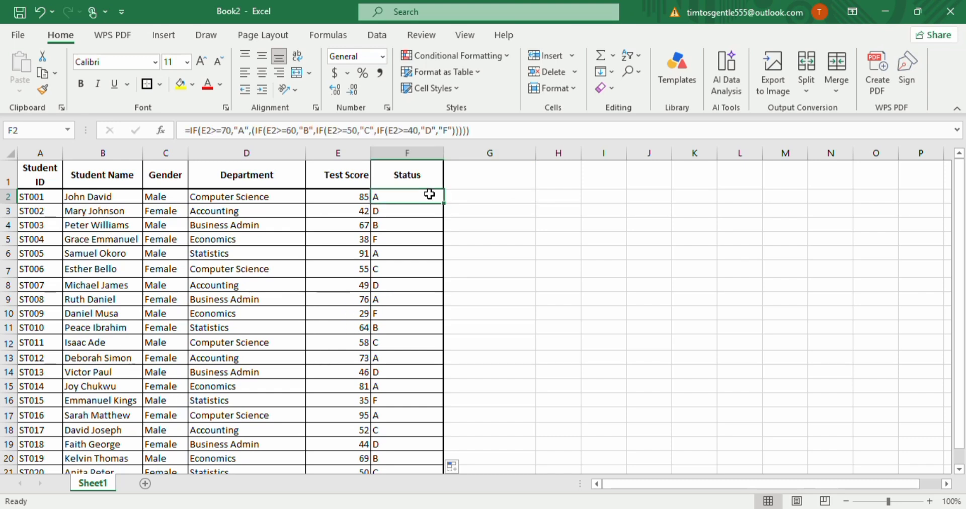
# Start an IFS formula in G2 whose first condition returns "A" when E2>=70.
pyautogui.click(491, 195)
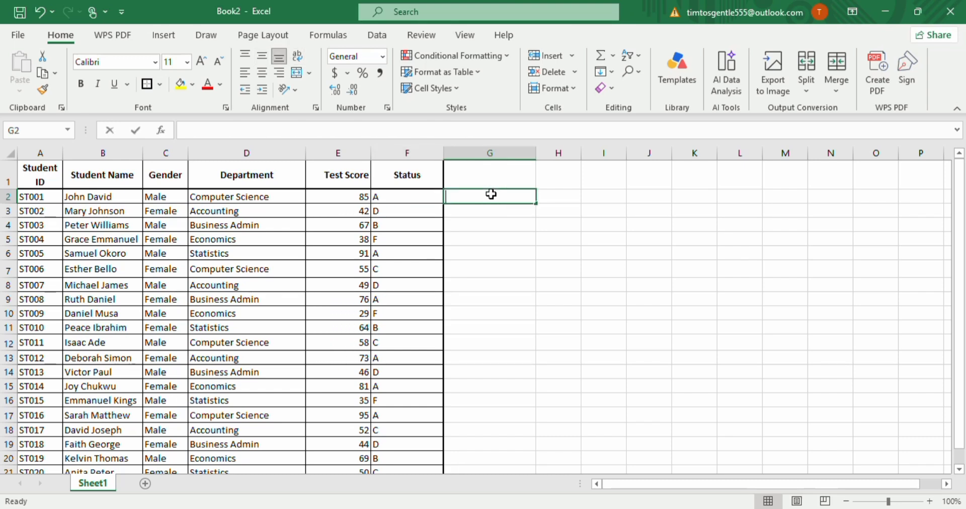
pyautogui.write('=ifs')
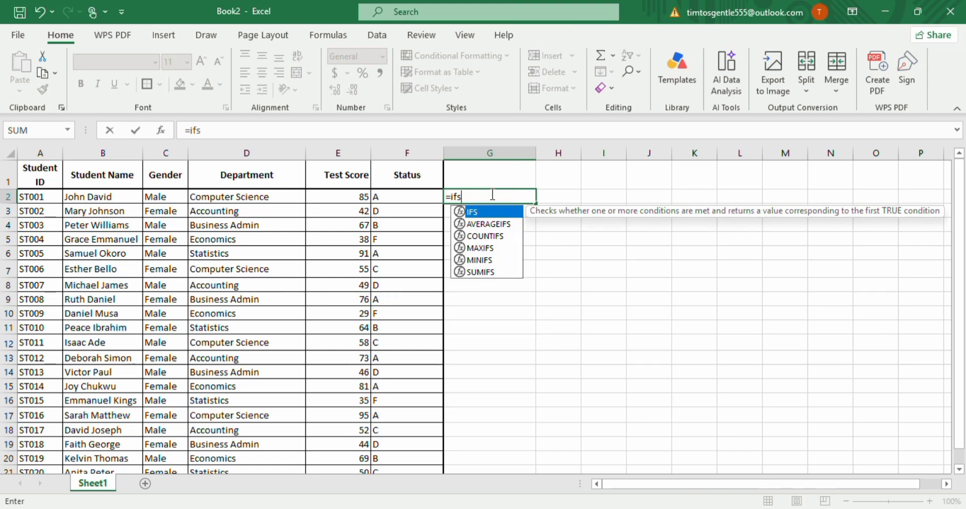
pyautogui.doubleClick(482, 211)
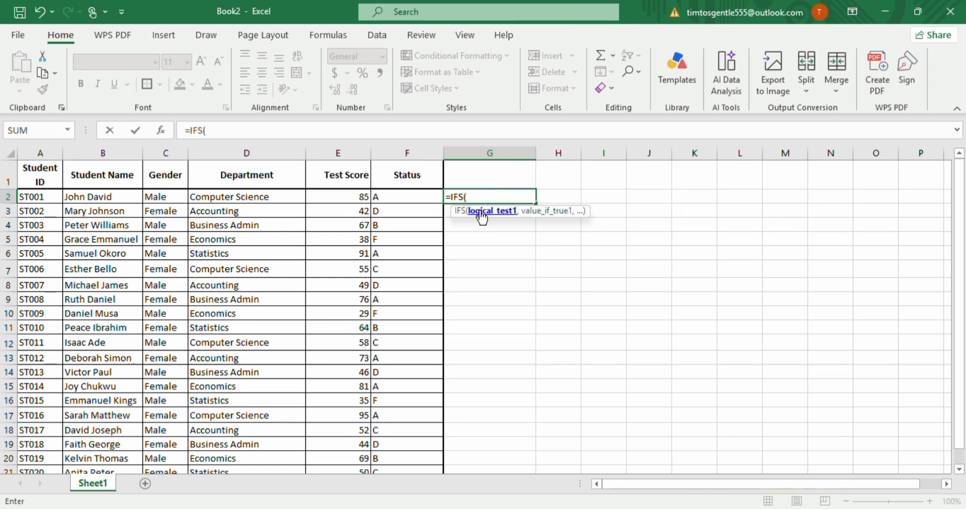
pyautogui.click(345, 197)
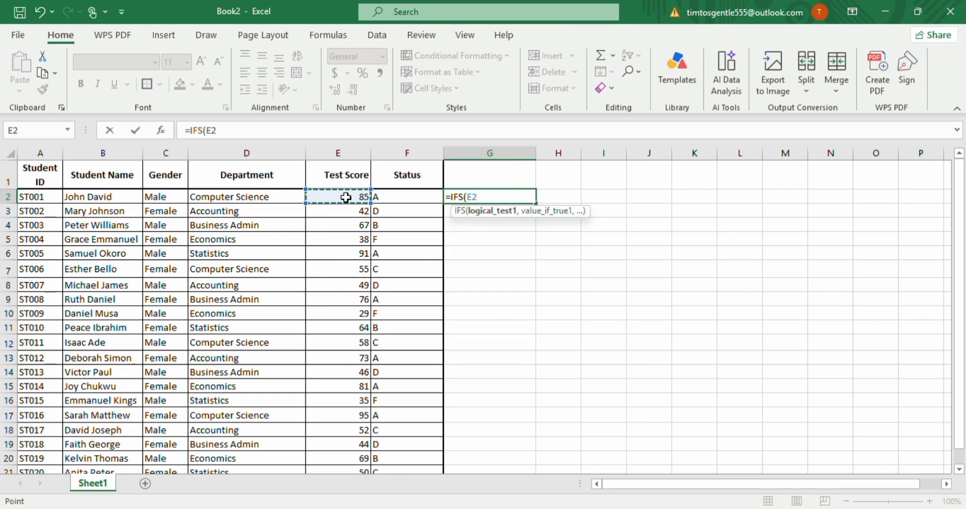
pyautogui.write('> =')
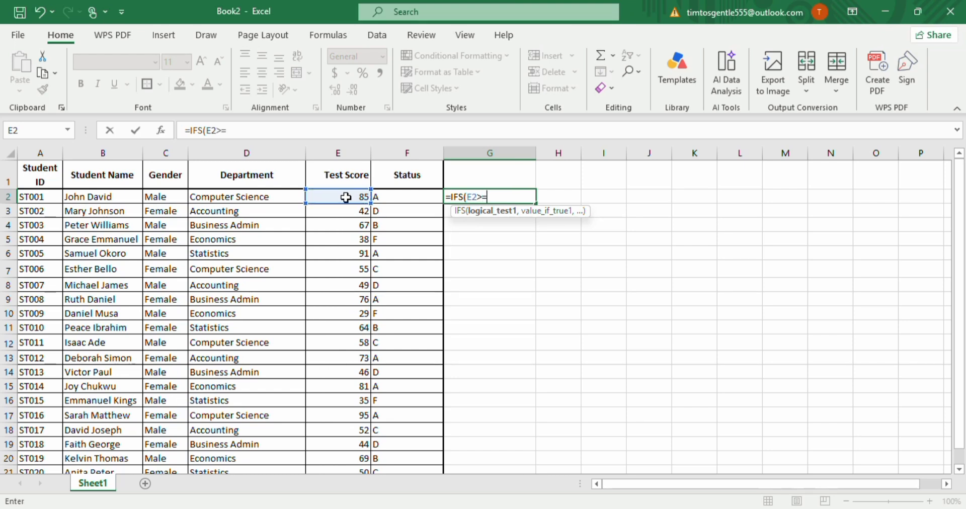
pyautogui.write('70,')
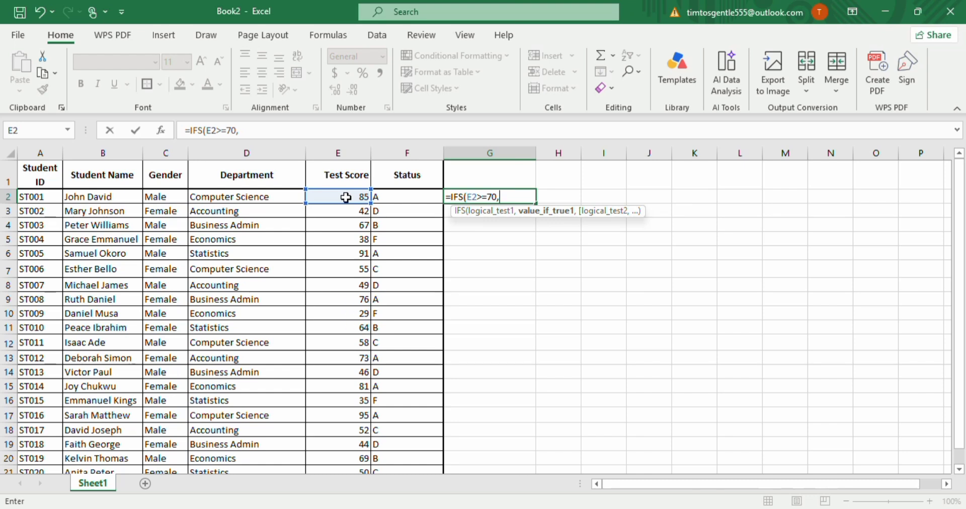
pyautogui.write('"A",')
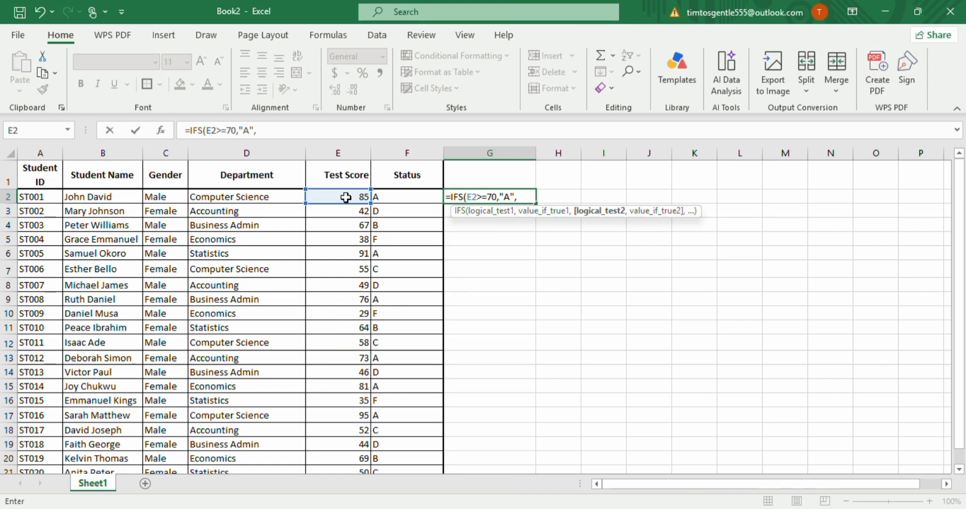
# Add a second condition to the G2 IFS formula that returns "B" when E2>=60.
pyautogui.click(346, 197)
pyautogui.write('>')
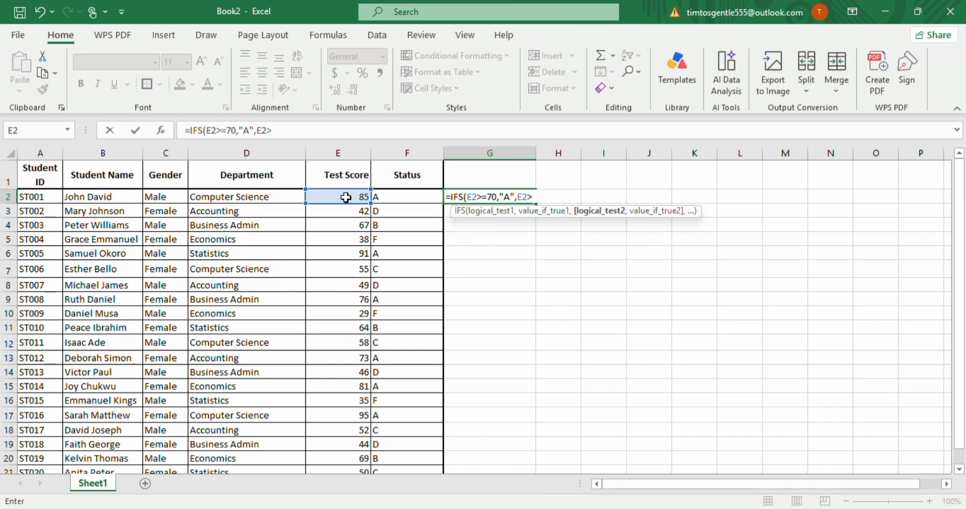
pyautogui.write('=60,')
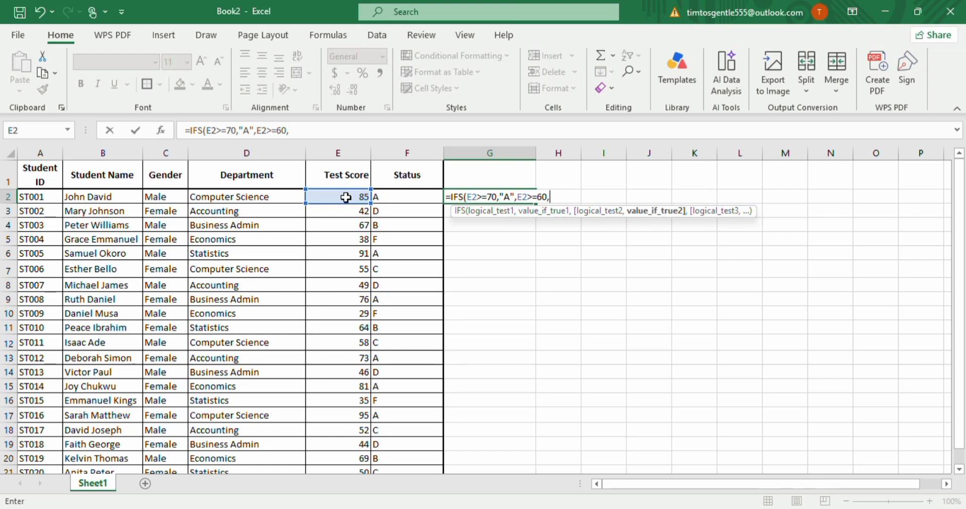
pyautogui.write('"B",')
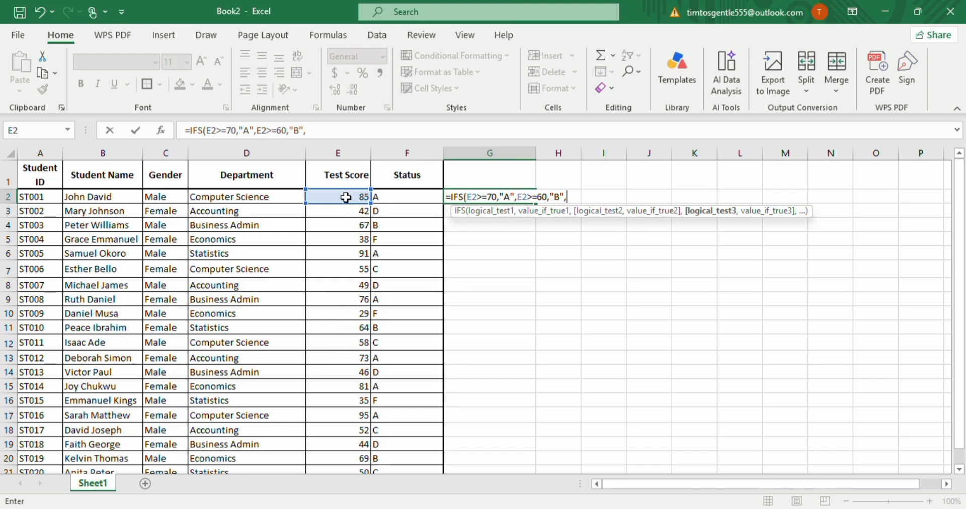
# Add a third condition to the G2 IFS formula that returns "C" when E2>=50.
pyautogui.click(346, 197)
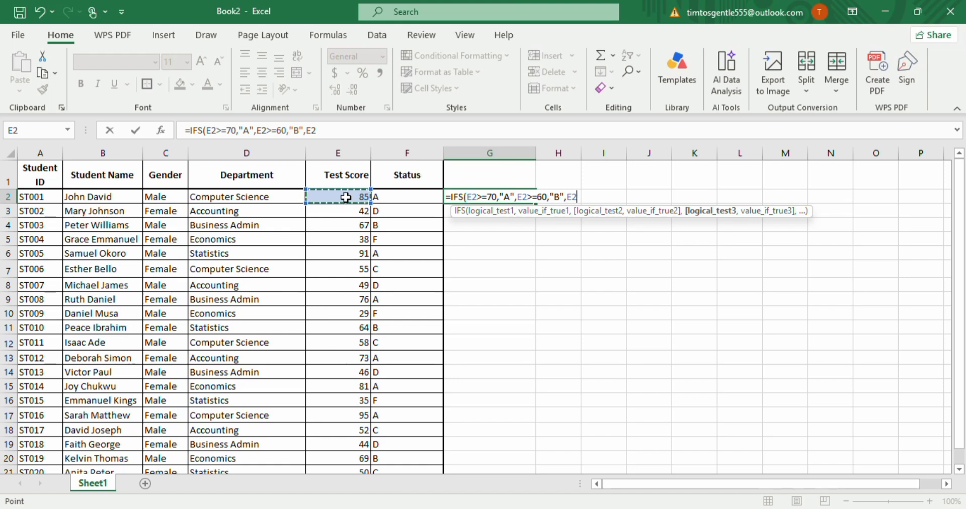
pyautogui.write('>=50<')
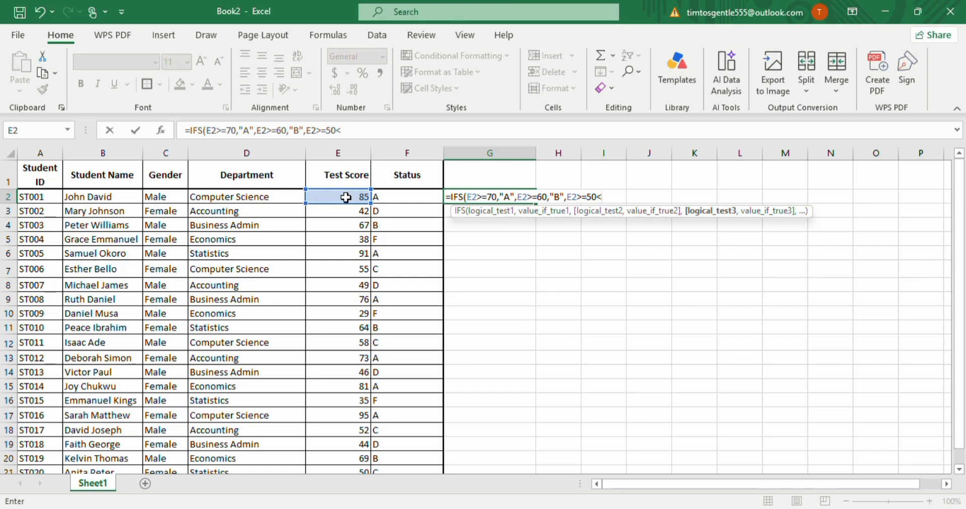
pyautogui.press('BackSpace')
pyautogui.write(',"')
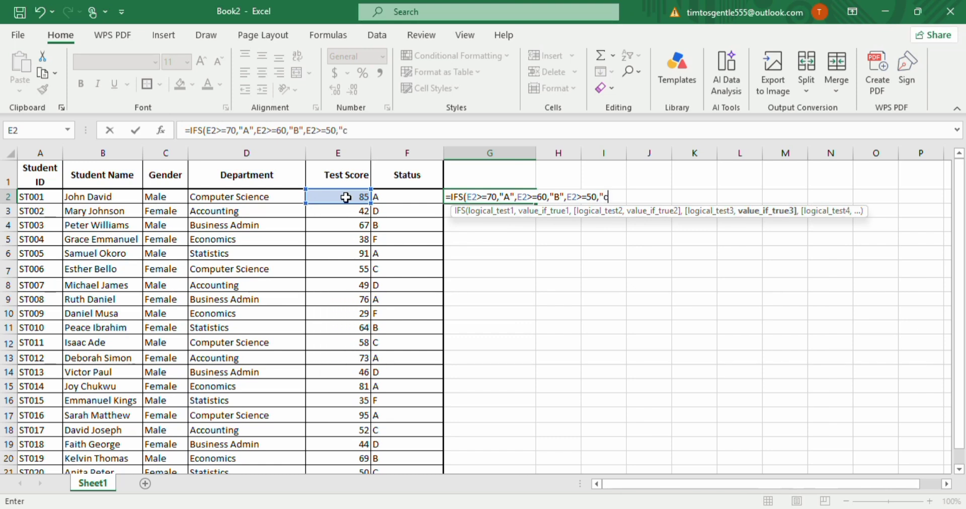
pyautogui.press('BackSpace')
pyautogui.write('C",')
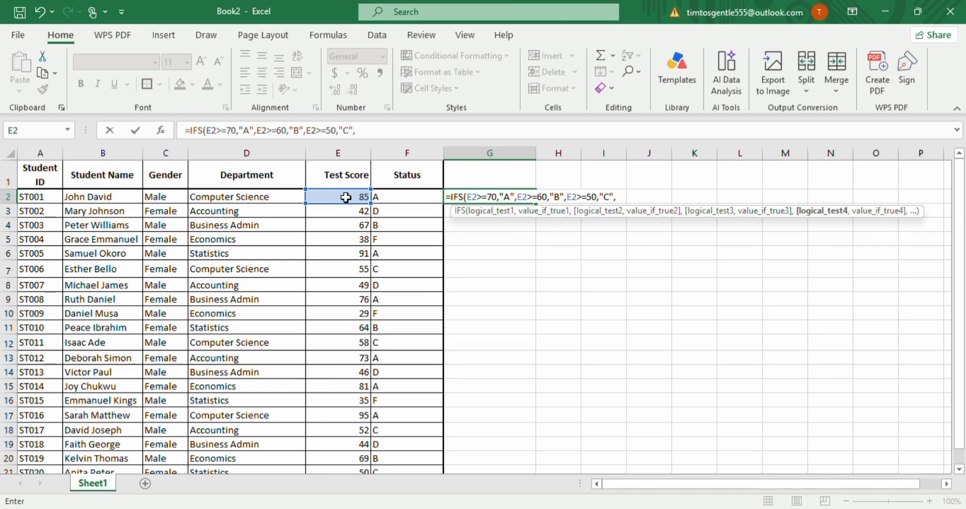
# Add a fourth condition to the G2 IFS formula that returns "D" when E2>=40.
pyautogui.click(346, 197)
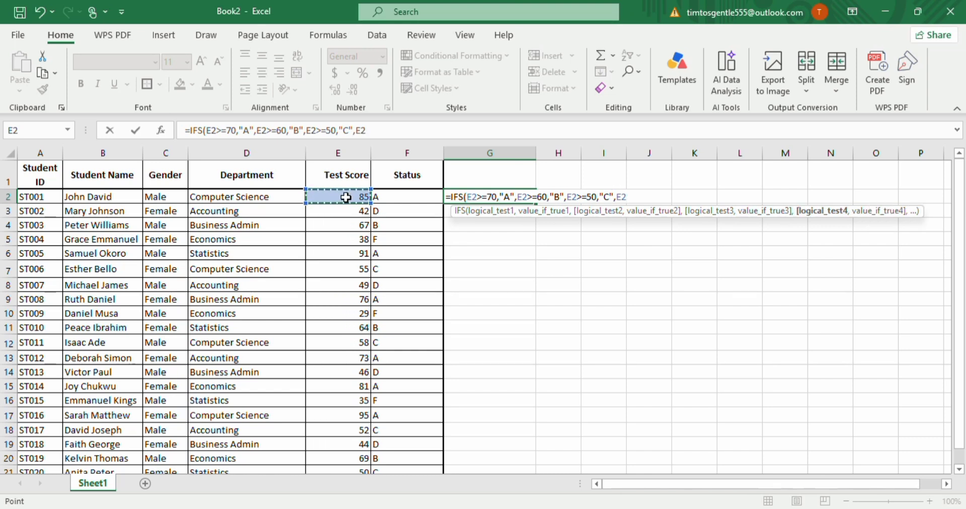
pyautogui.write('>=40')
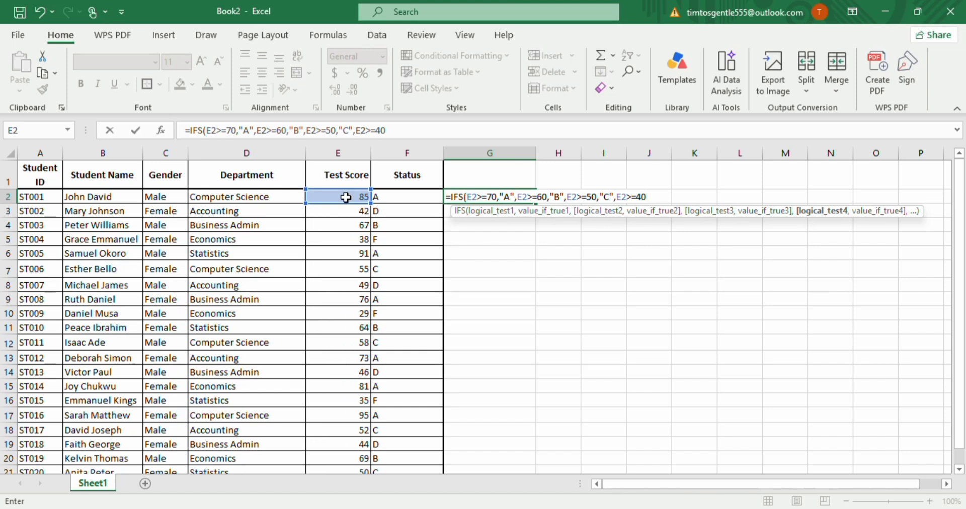
pyautogui.write(',"')
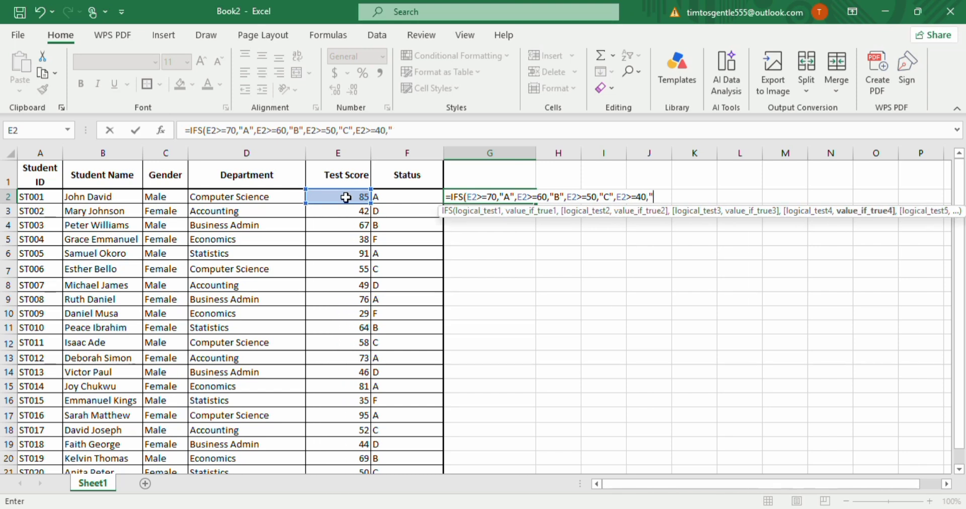
pyautogui.write('D",')
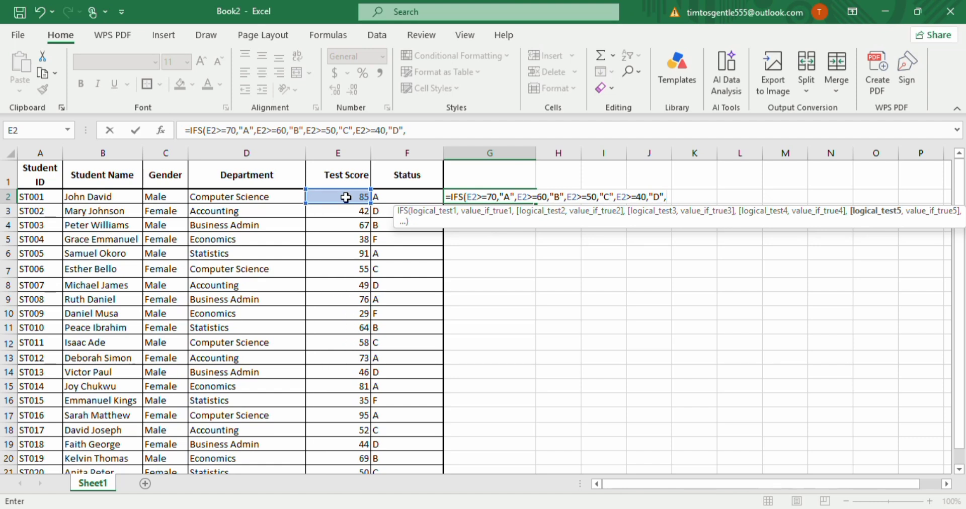
# Finish the G2 IFS formula with a last condition returning "F" when E2<40, close the parenthesis and enter it.
pyautogui.click(346, 197)
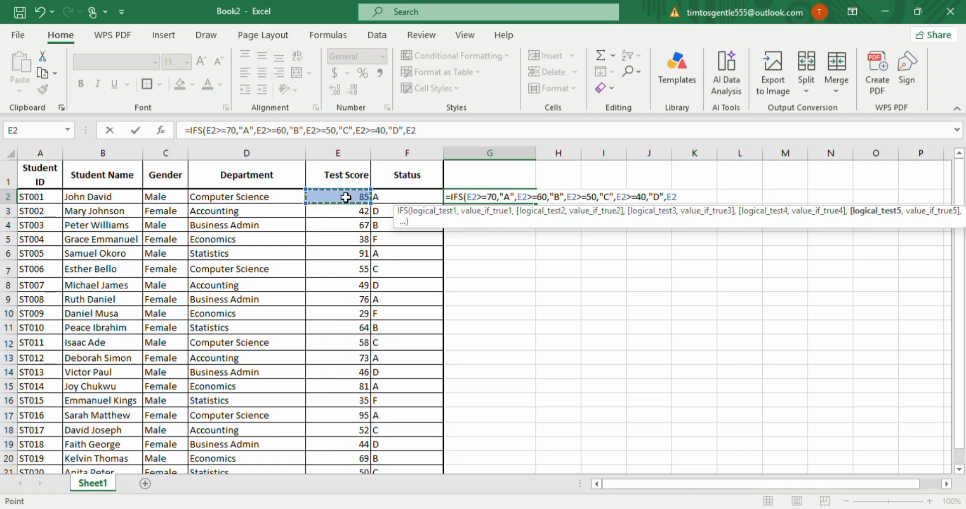
pyautogui.write('<40')
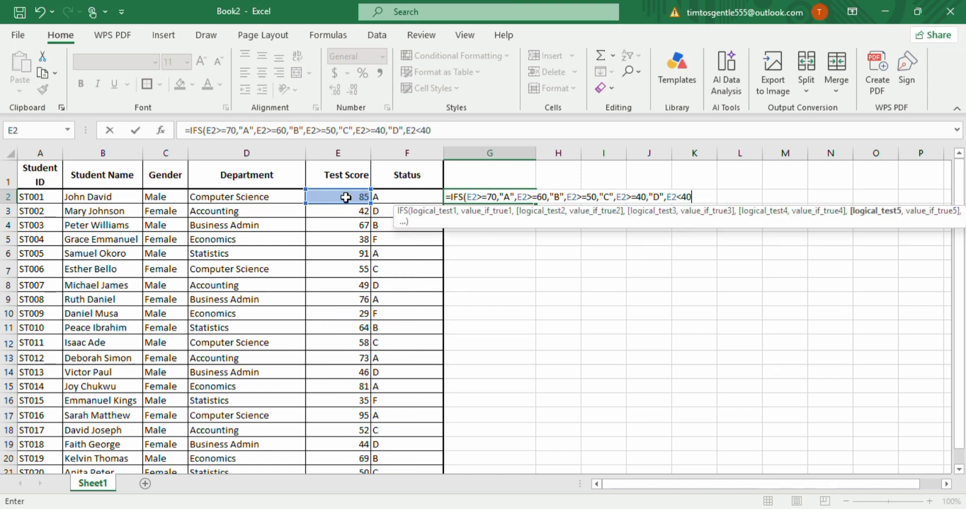
pyautogui.write(',')
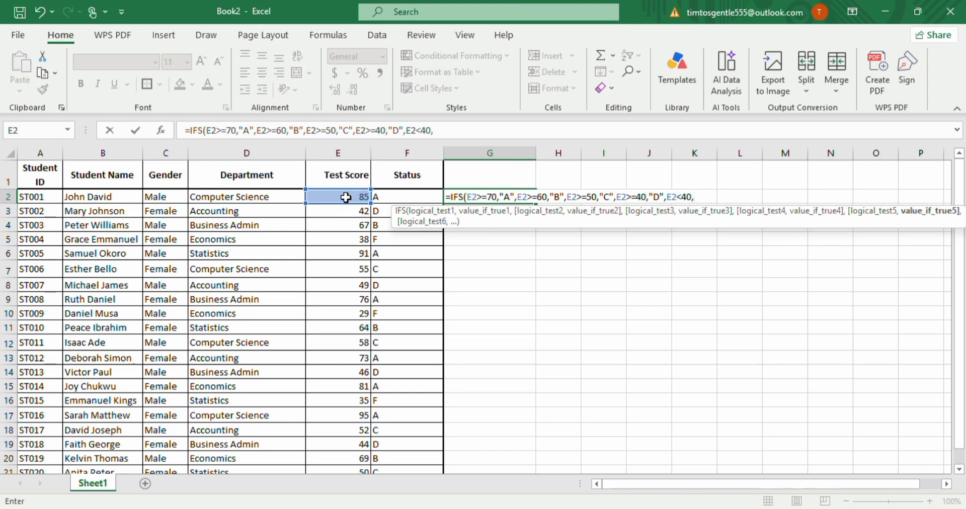
pyautogui.write('"F")')
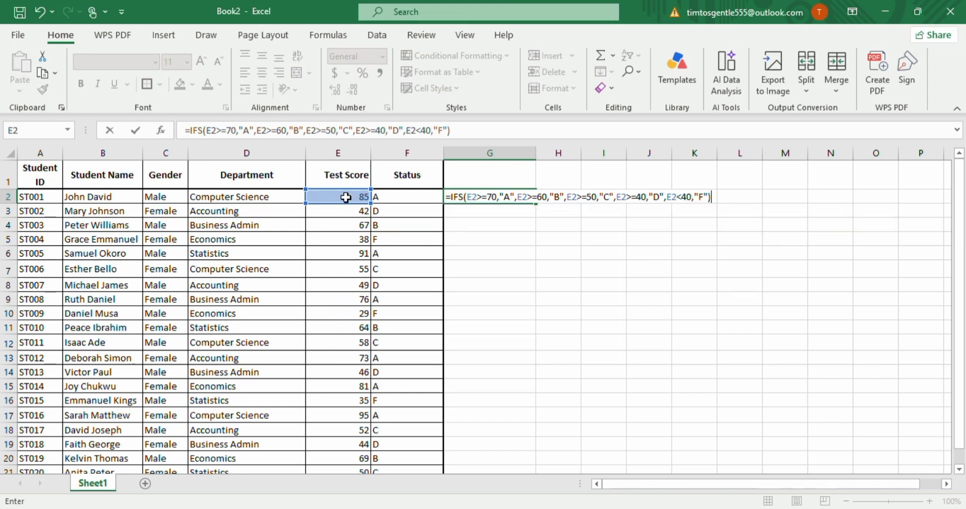
pyautogui.press('Return')
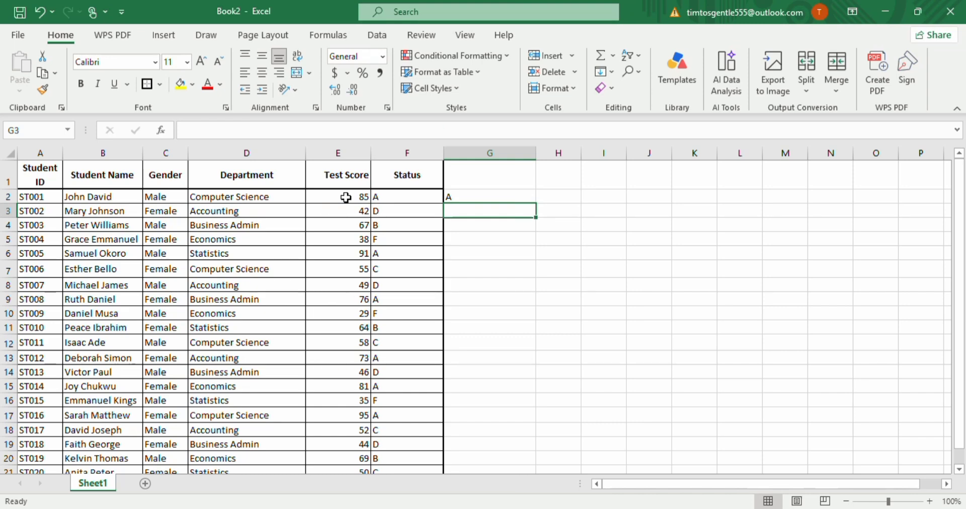
# Fill the IFS formula from G2 down column G to the last student row, G21.
pyautogui.click(492, 196)
pyautogui.moveTo(536, 204); pyautogui.dragTo(505, 431)
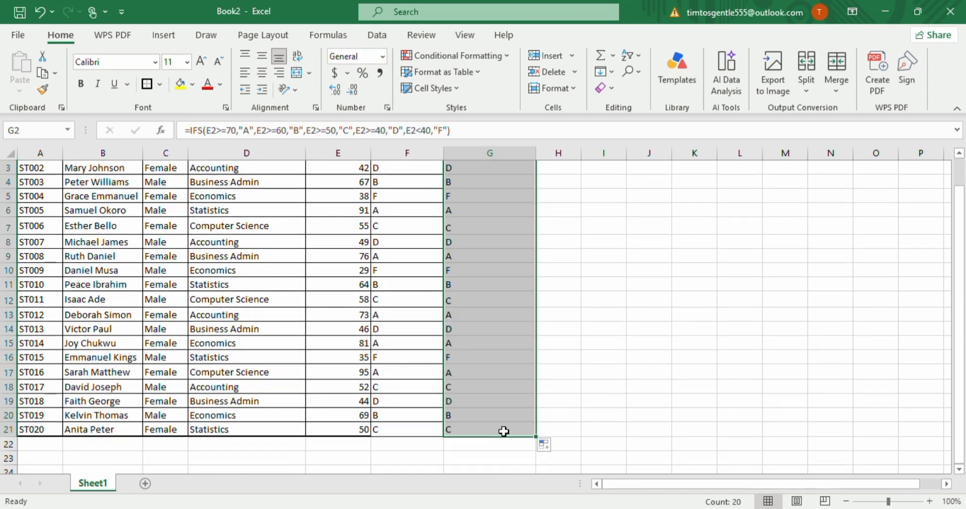
pyautogui.scroll(1, 552, 379)
pyautogui.click(620, 338)
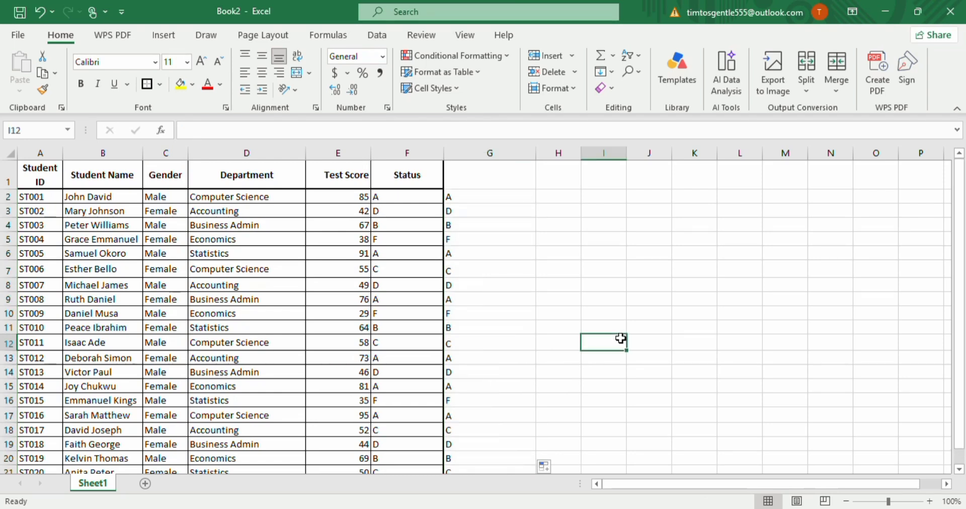
pyautogui.scroll(-1, 621, 339)
pyautogui.scroll(1, 620, 339)
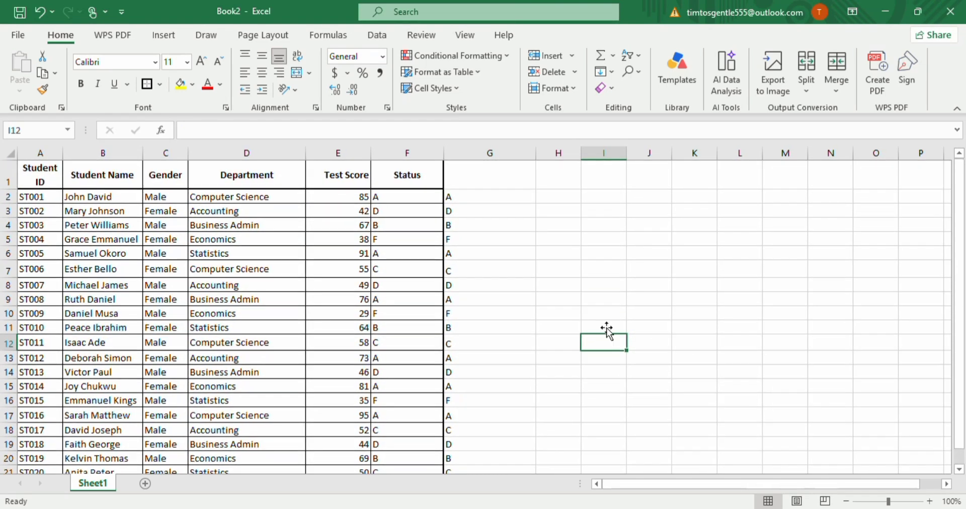